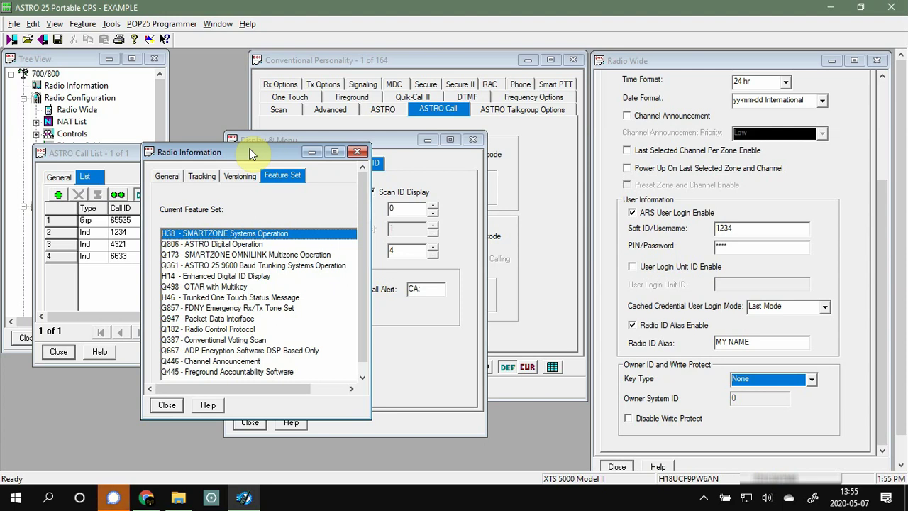
Drag the Radio Information window aside to uncover the Display & Menu PTT ID settings
left_click_drag(250, 154, 268, 92)
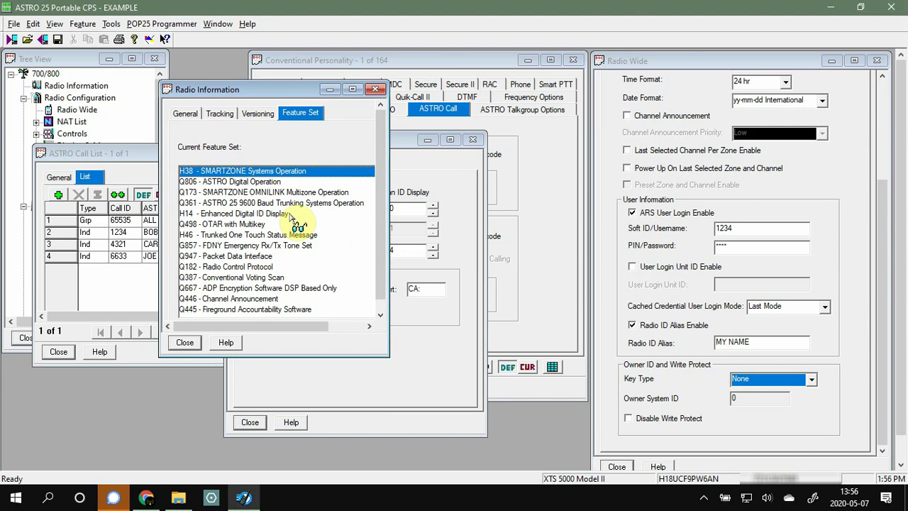
Minimize the feature-set window and open ASTRO Call List - 1 from the ASTRO Systems tree
left_click(330, 89)
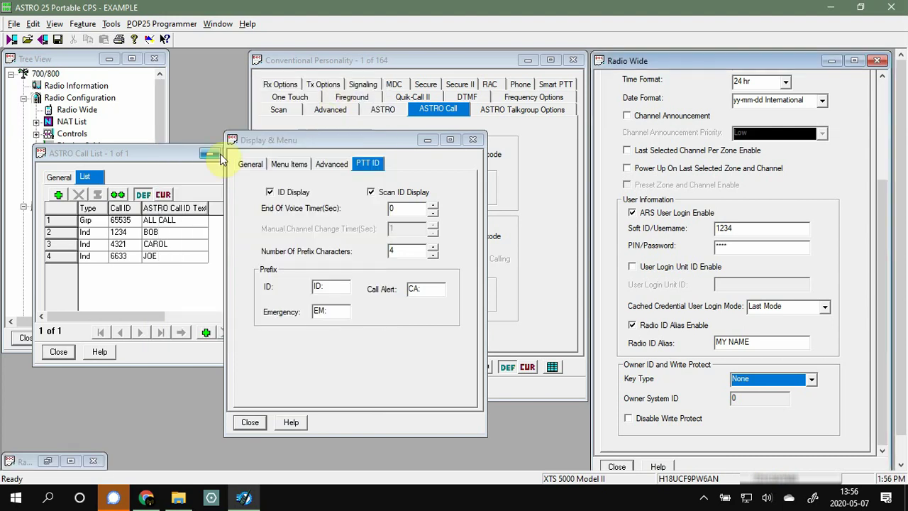
left_click_drag(140, 156, 294, 95)
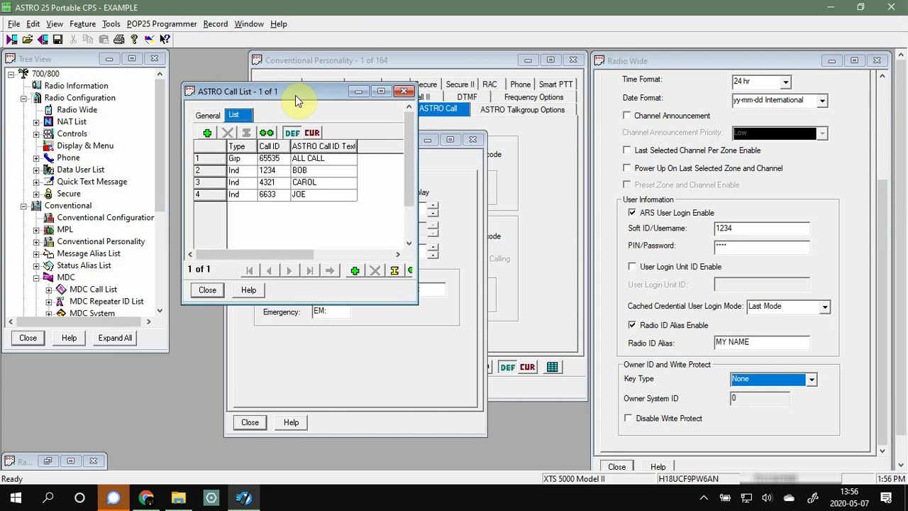
left_click_drag(160, 149, 161, 238)
double_click(119, 254)
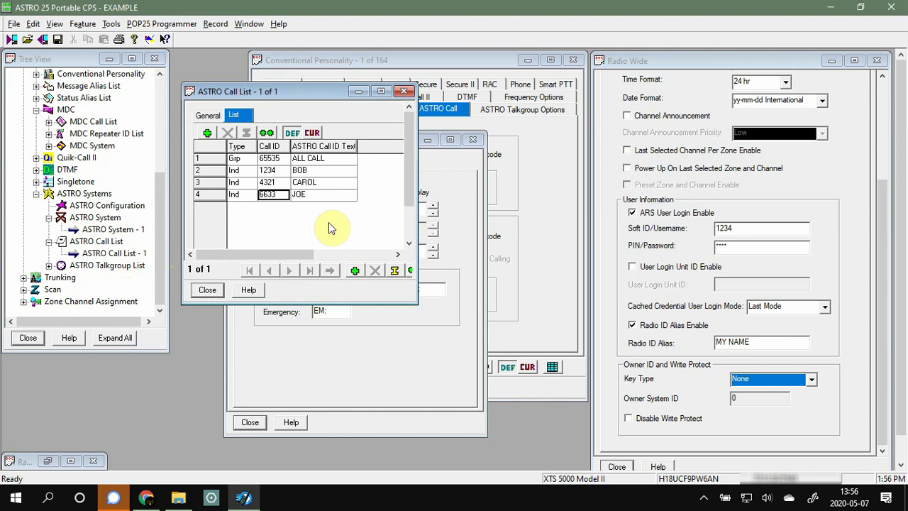
Add a fifth call list entry with Call ID 7733 and alias text SUZAN
left_click(207, 134)
left_click(280, 208)
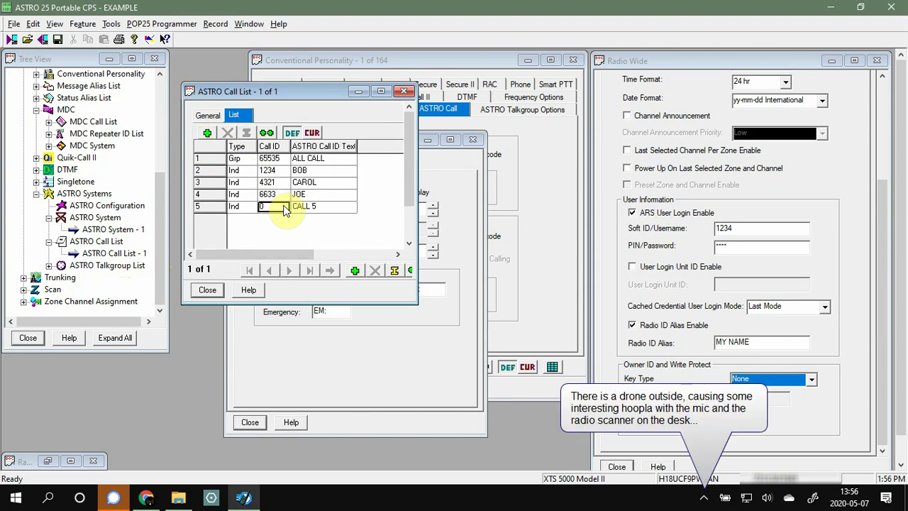
type("77")
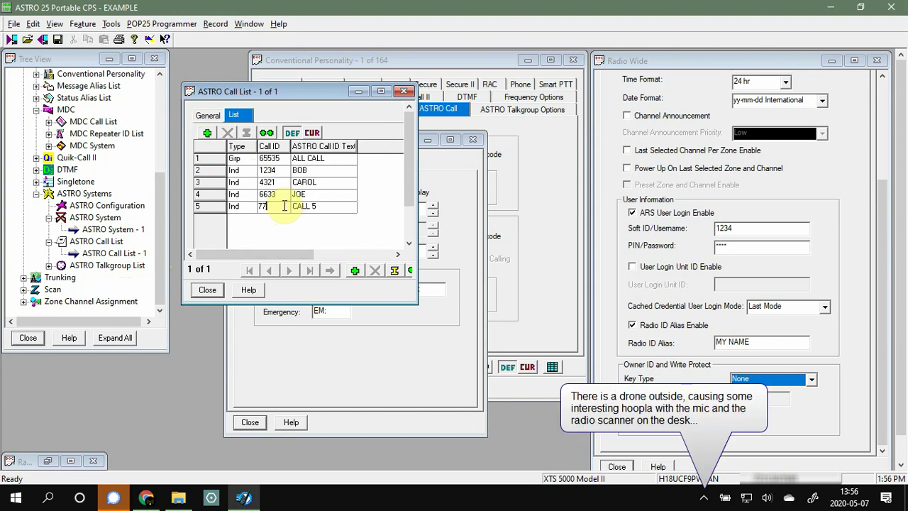
type("33")
left_click(342, 211)
key("Delete")
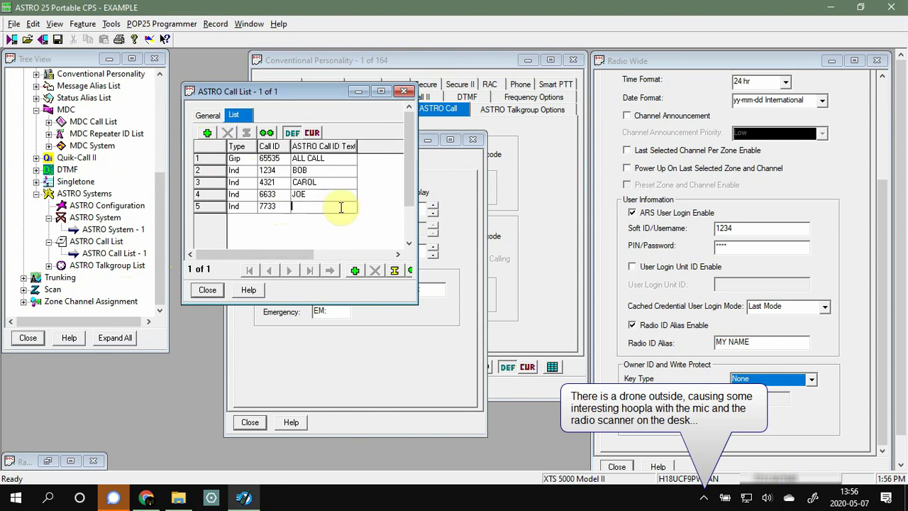
type("SUZAN")
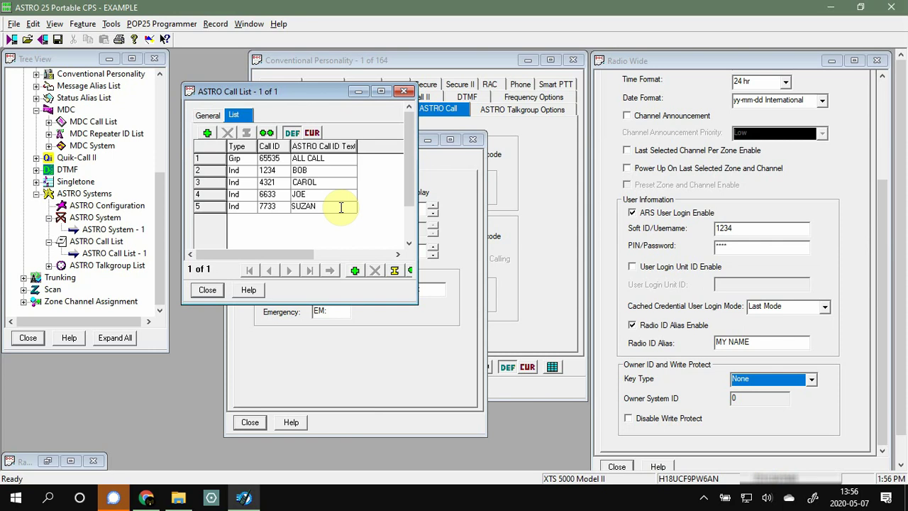
left_click_drag(314, 97, 254, 127)
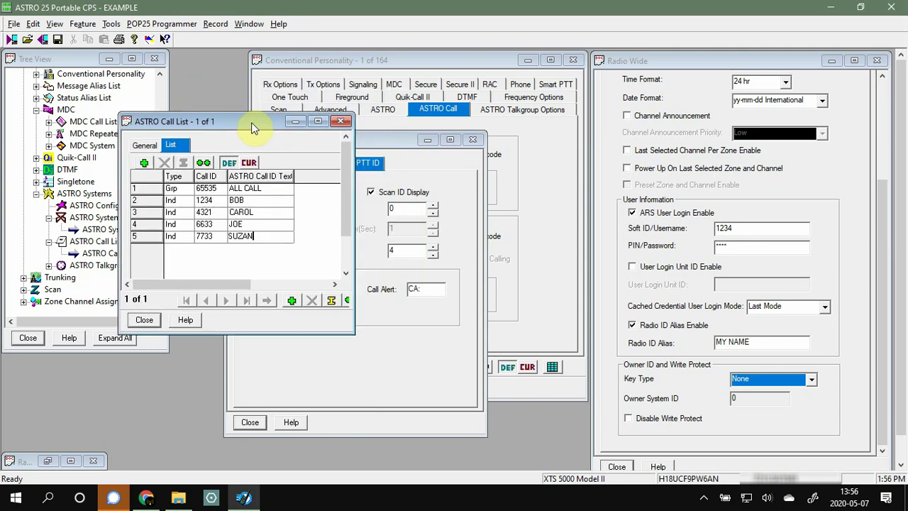
left_click(183, 189)
left_click(187, 191)
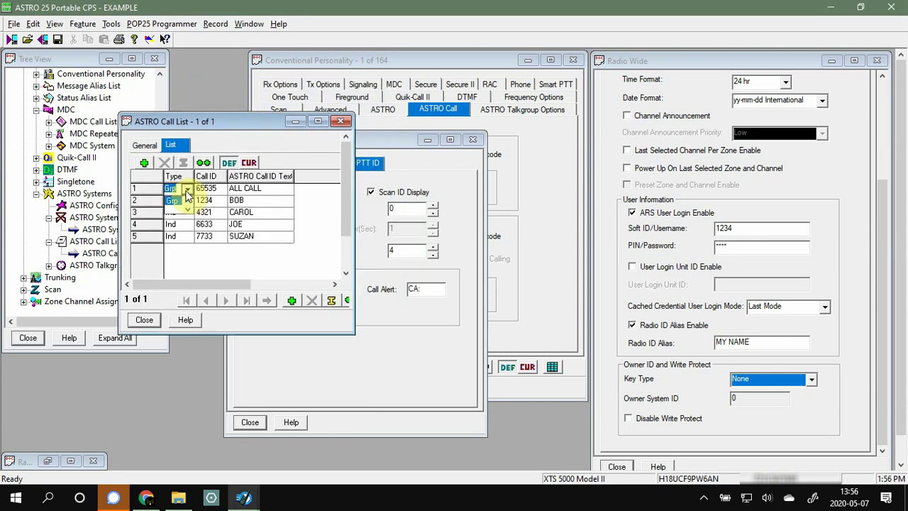
left_click(181, 212)
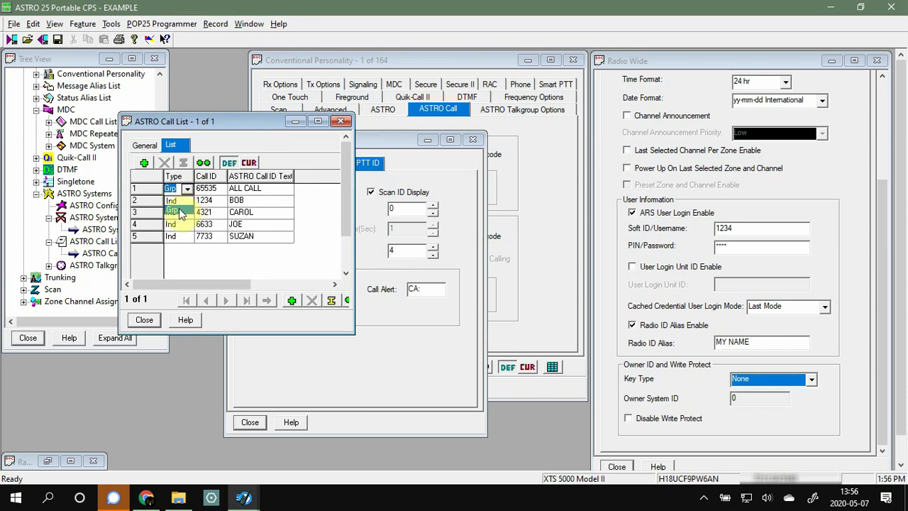
left_click(284, 193)
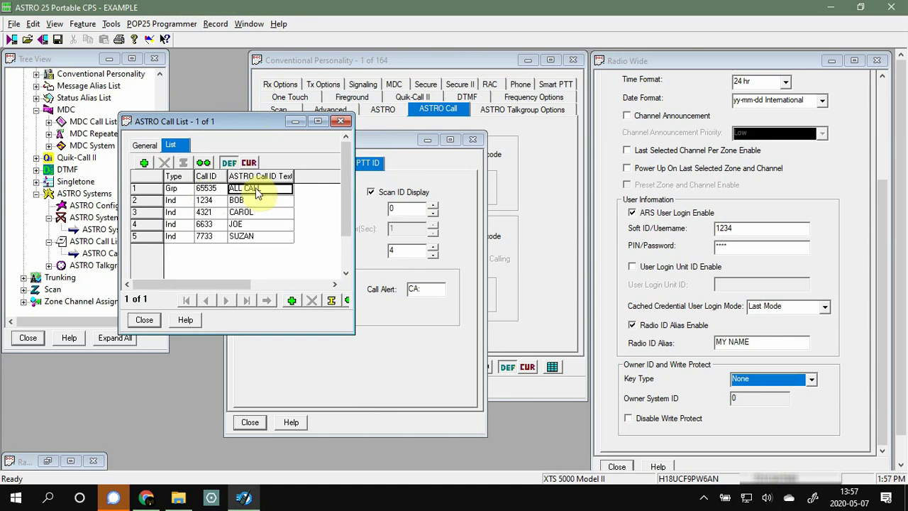
left_click(241, 204)
left_click(250, 213)
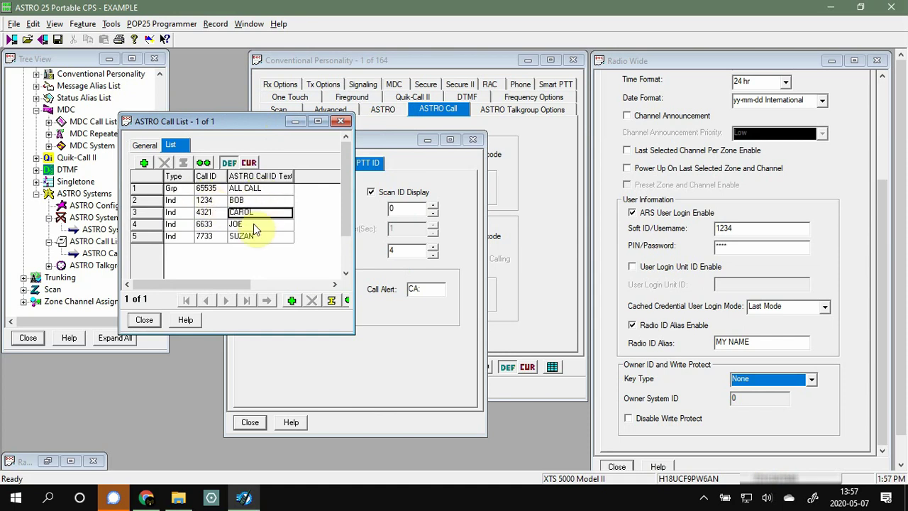
left_click(259, 237)
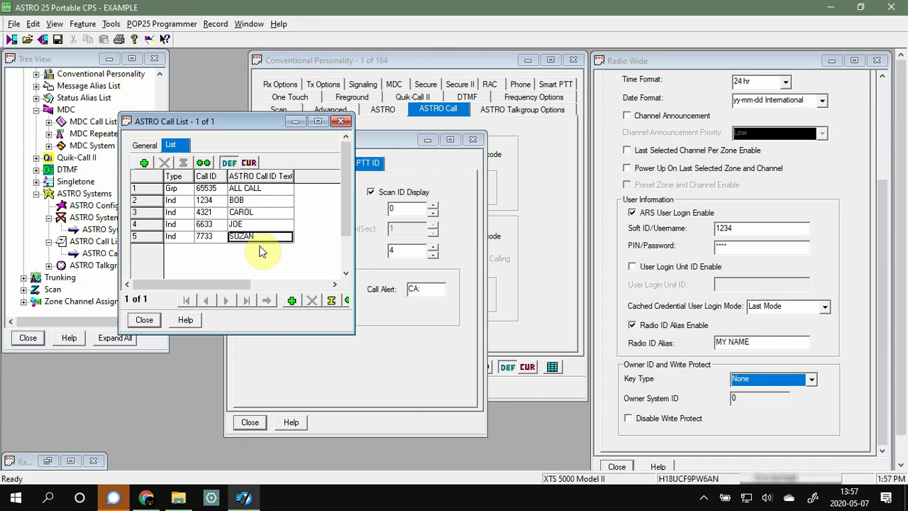
left_click(216, 213)
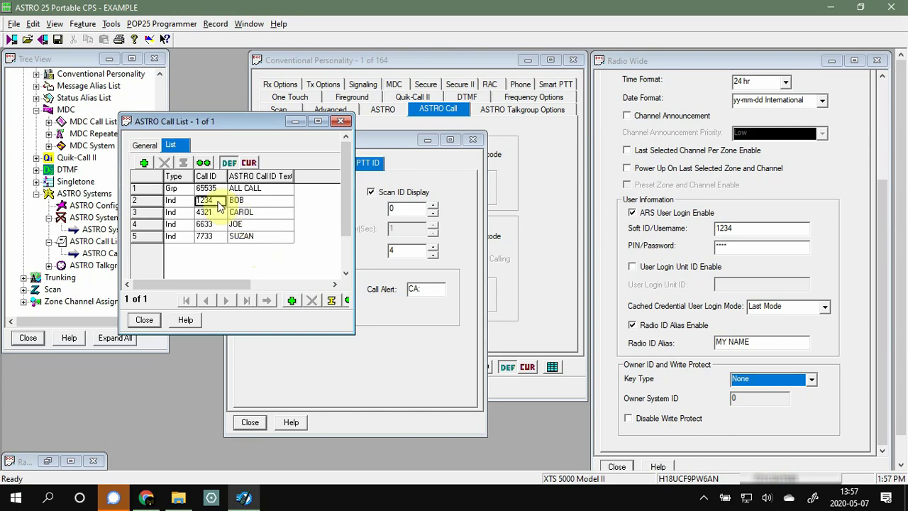
left_click(220, 225)
left_click(222, 238)
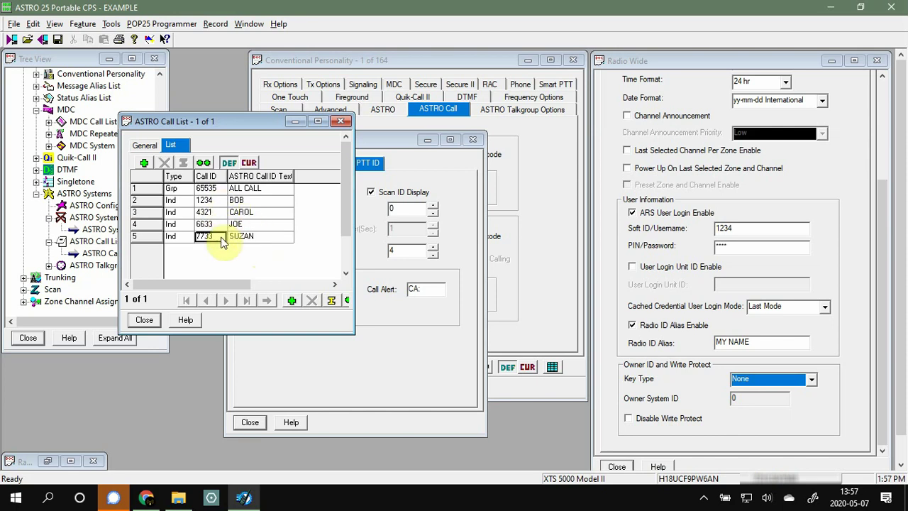
left_click(270, 211)
left_click(272, 223)
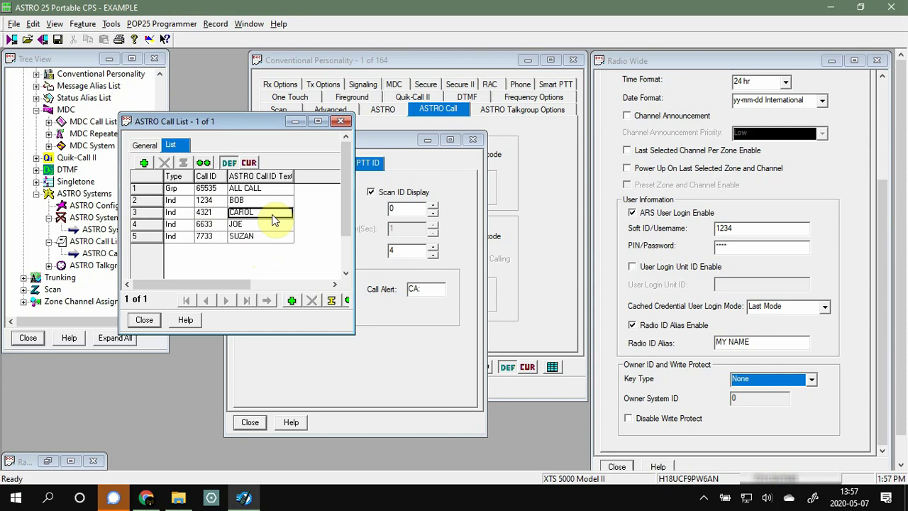
left_click(281, 238)
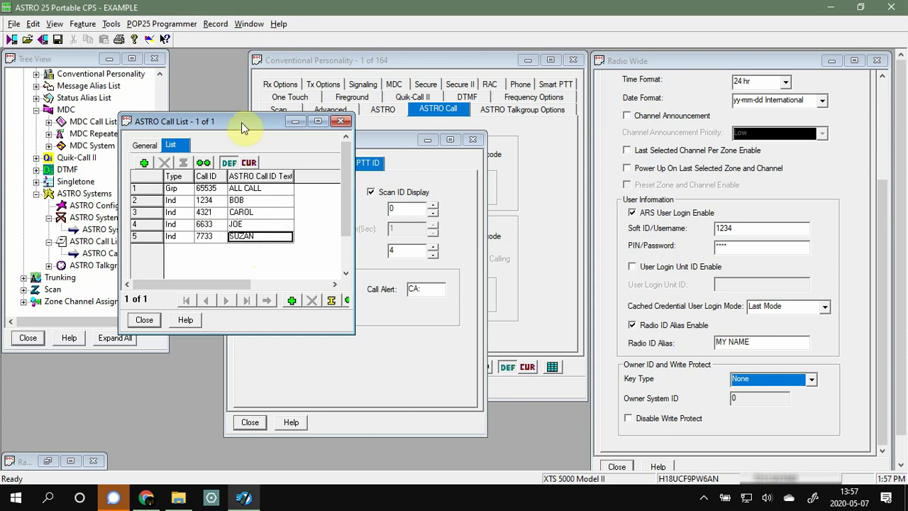
left_click_drag(241, 122, 189, 76)
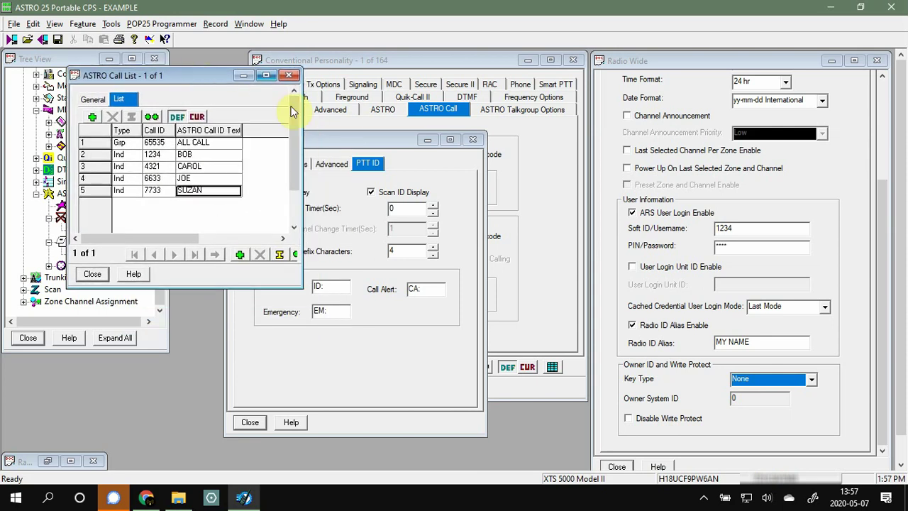
Bring the Conventional Personality window forward and view its ASTRO Call settings
left_click(345, 64)
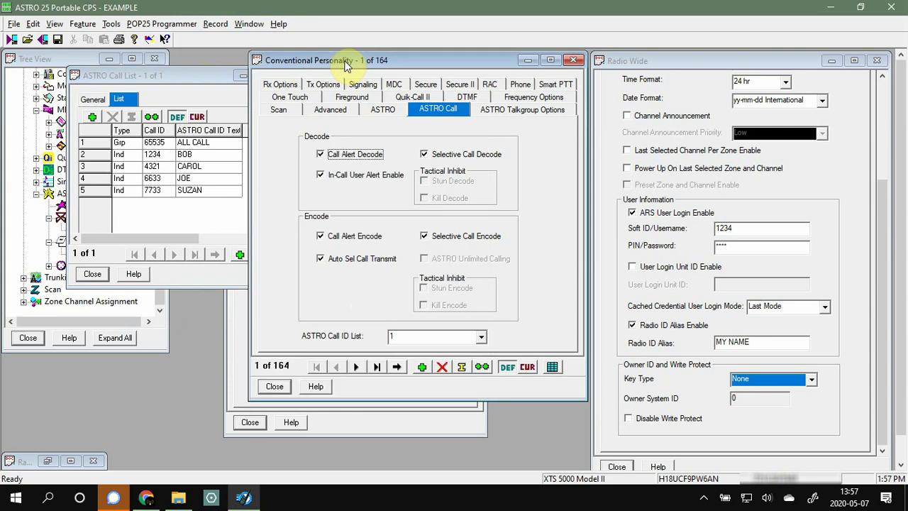
left_click_drag(346, 64, 353, 67)
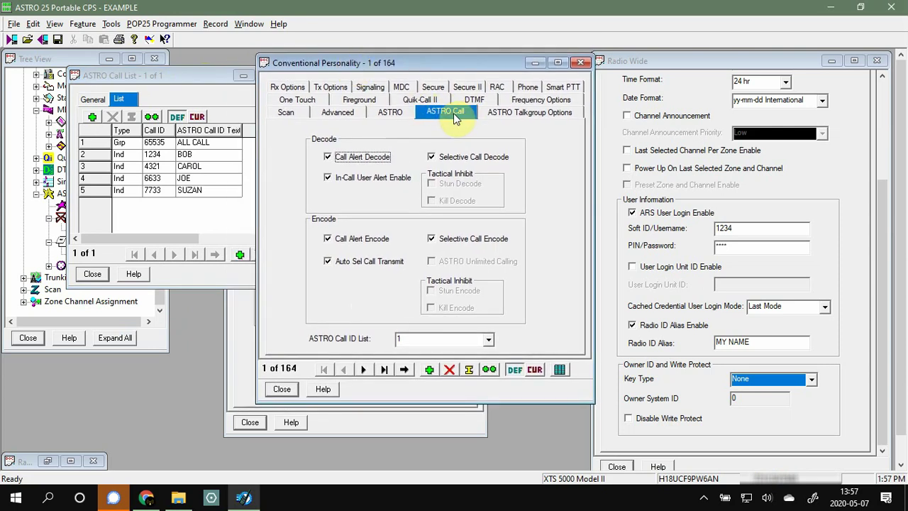
left_click(454, 119)
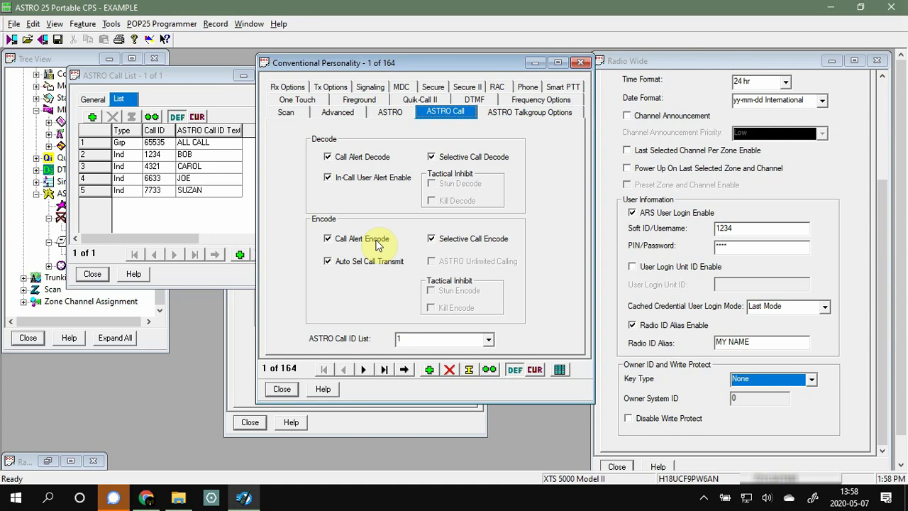
Confirm row 5 holds Call ID 7733 and keep ASTRO Call ID List 1 on the channel
left_click(152, 165)
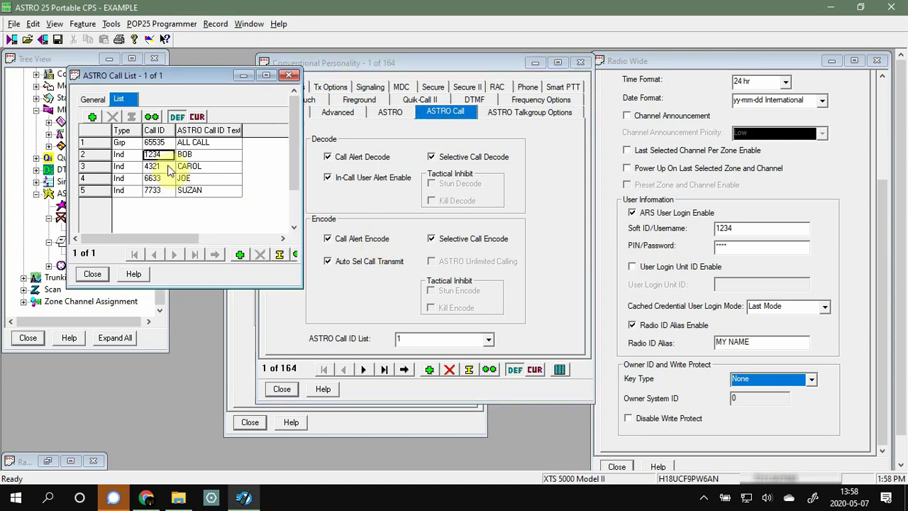
left_click(173, 190)
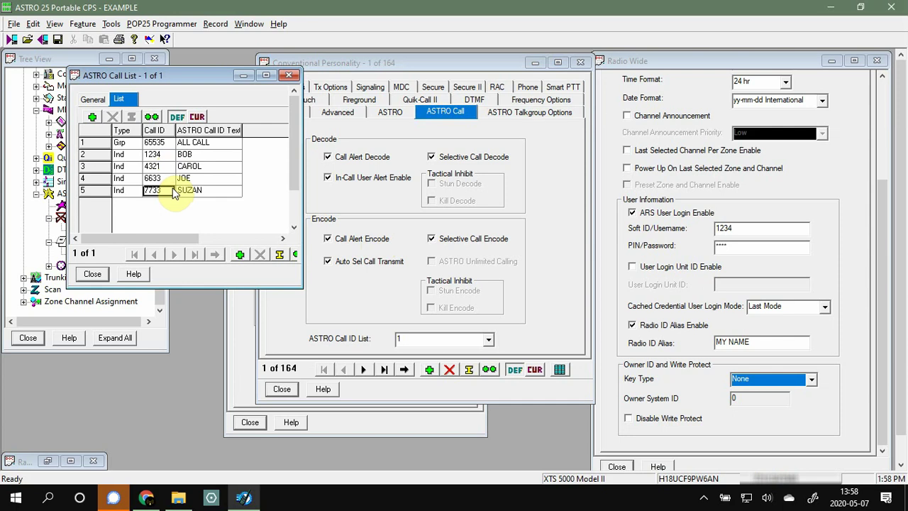
left_click(430, 338)
left_click(430, 343)
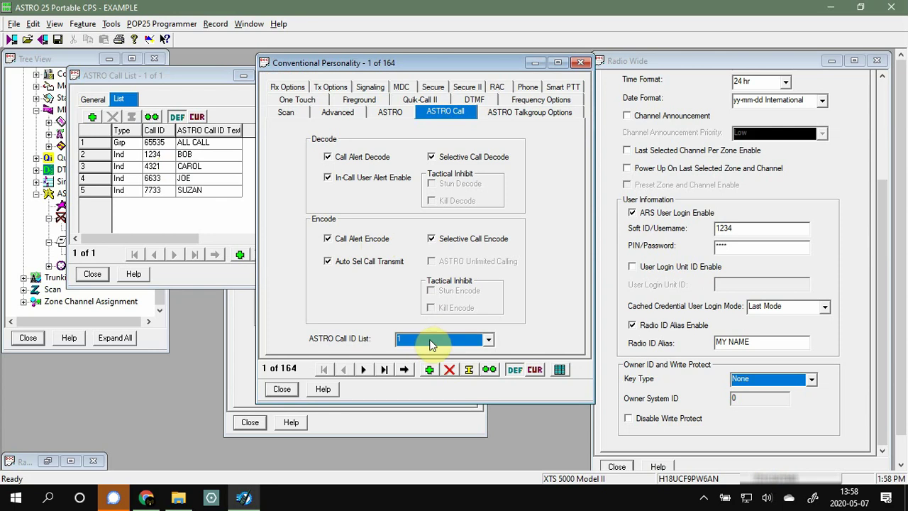
Move the call list window aside and show the Radio Wide General settings from the top
left_click(210, 216)
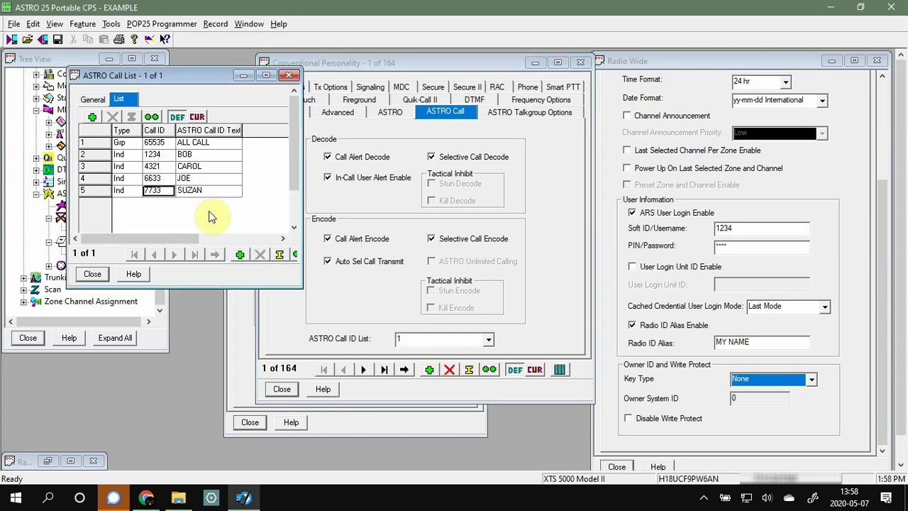
left_click_drag(209, 79, 184, 135)
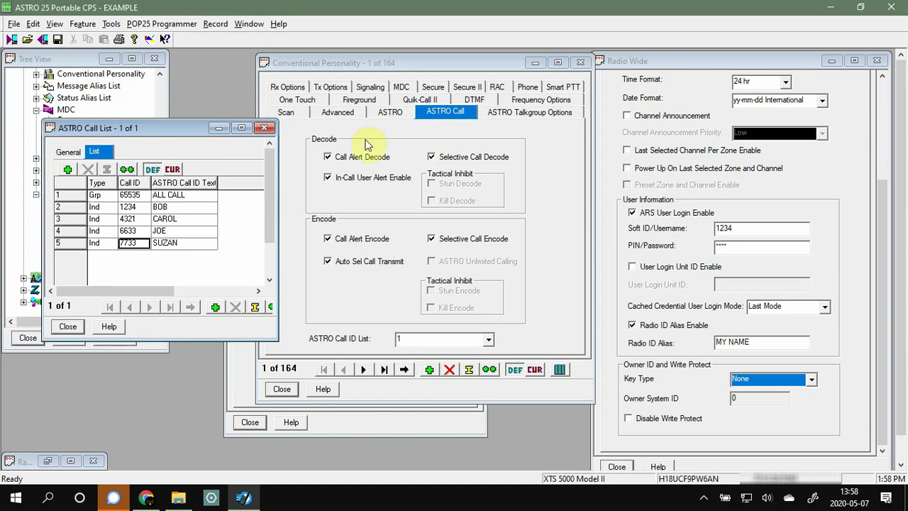
left_click(506, 264)
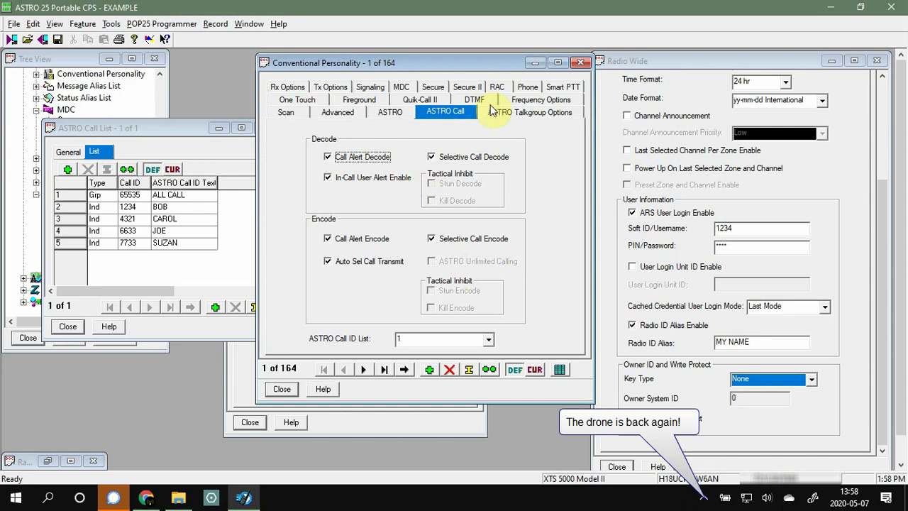
left_click(610, 141)
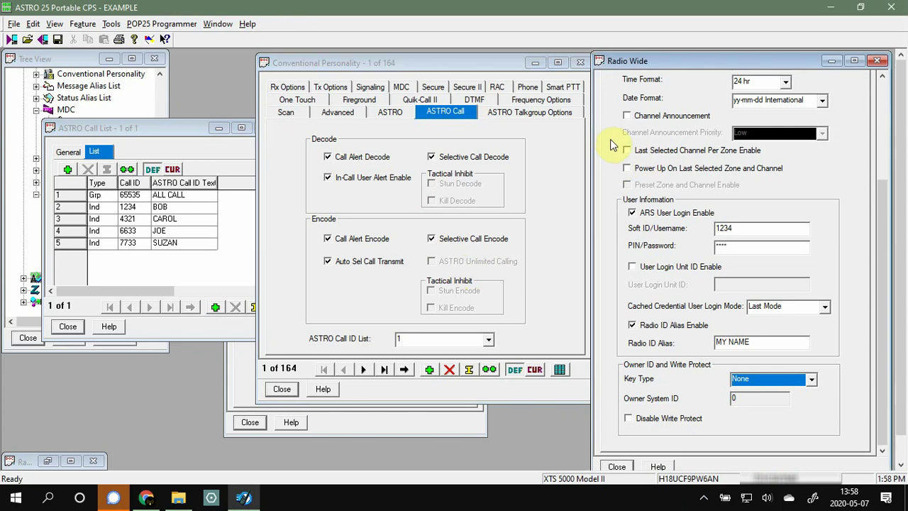
scroll(610, 139, "up", 5)
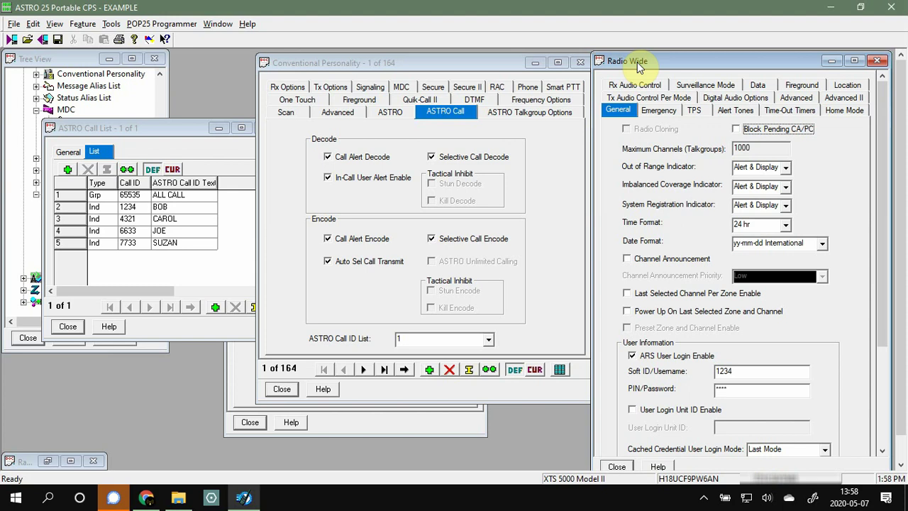
Scroll Radio Wide General to User Information, confirming Radio ID Alias is enabled as MY NAME
scroll(614, 211, "down", 4)
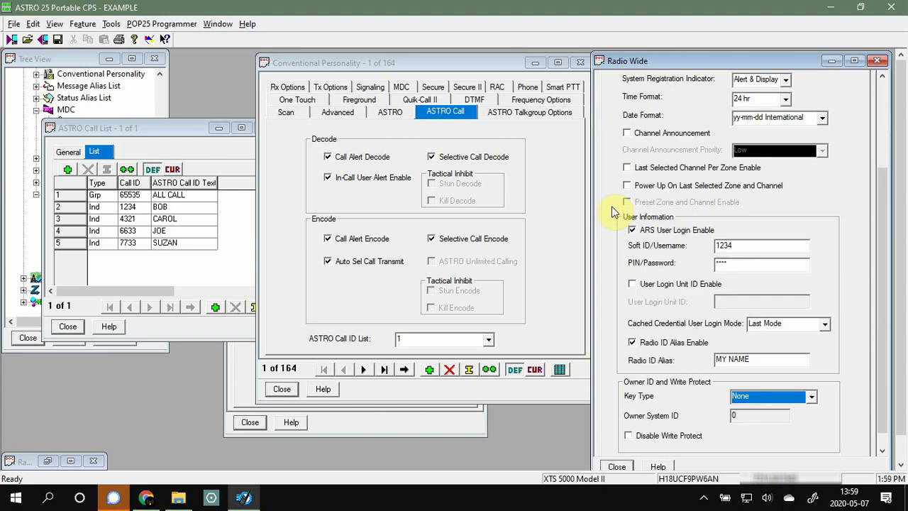
scroll(614, 213, "down", 1)
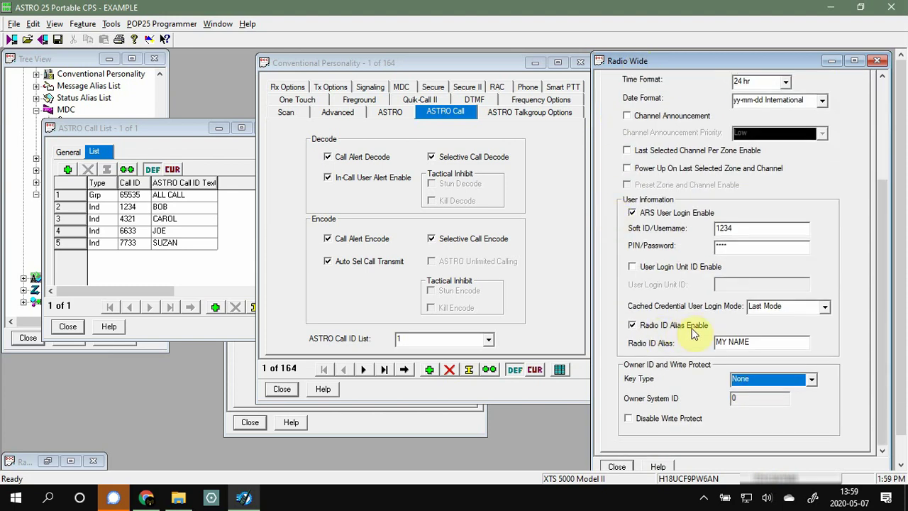
left_click(766, 341)
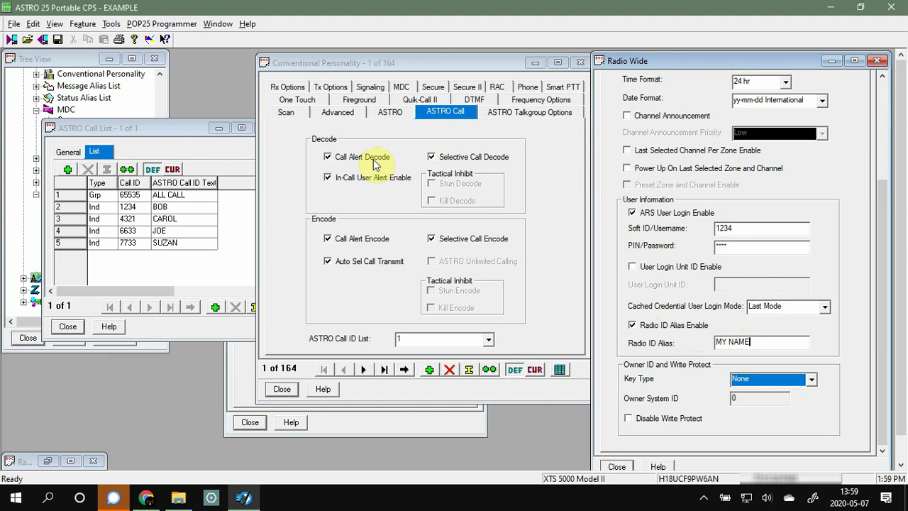
left_click(188, 276)
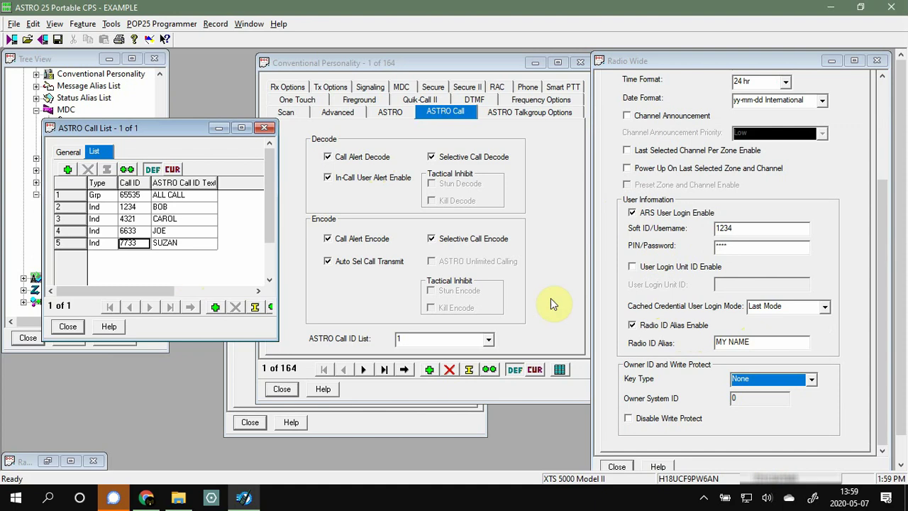
Select the MY NAME alias text, comparing it with call list aliases in rows 2 and 4
left_click_drag(754, 342, 715, 344)
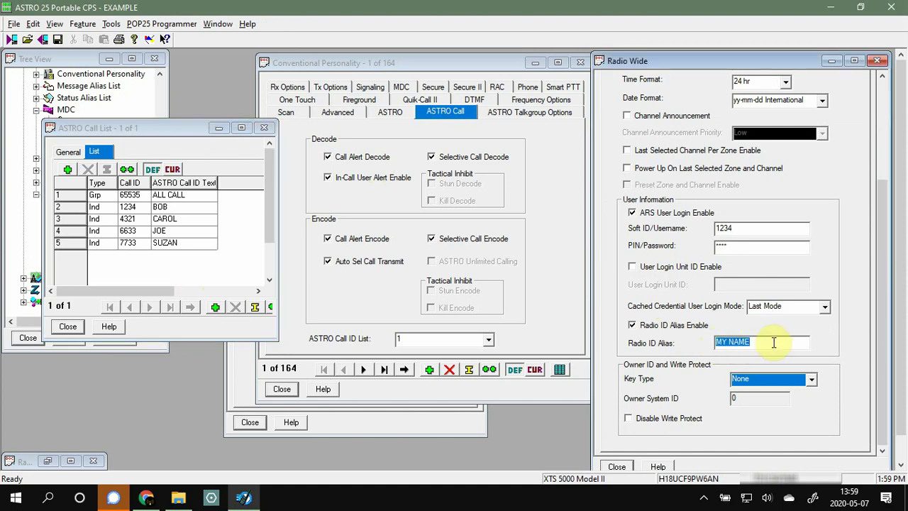
left_click(193, 210)
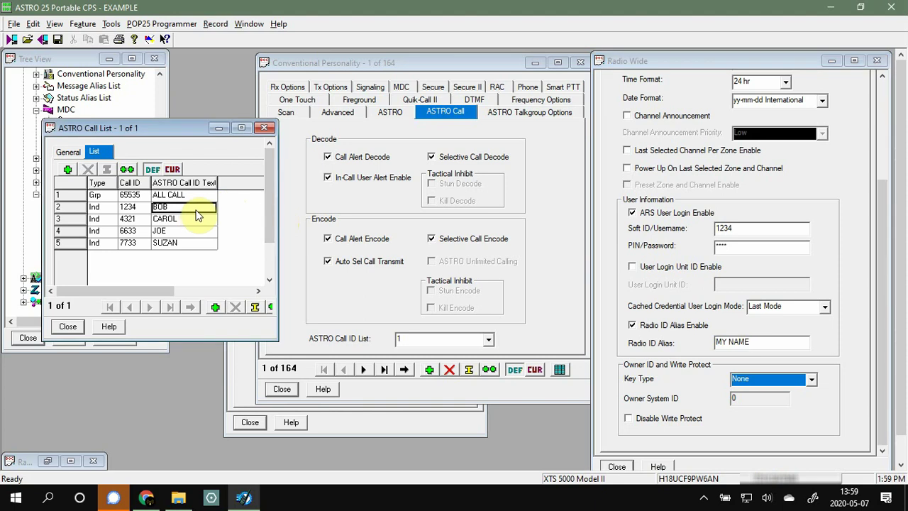
left_click(198, 232)
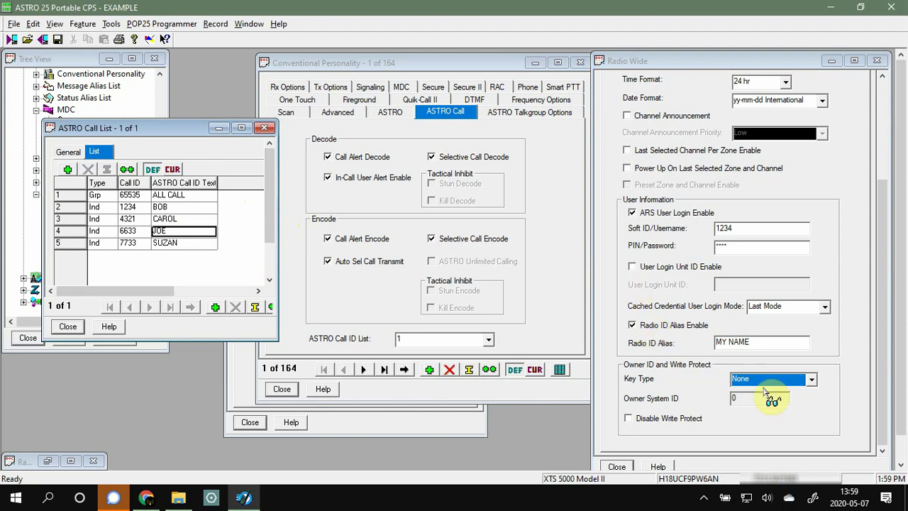
left_click(749, 346)
left_click_drag(749, 345, 712, 348)
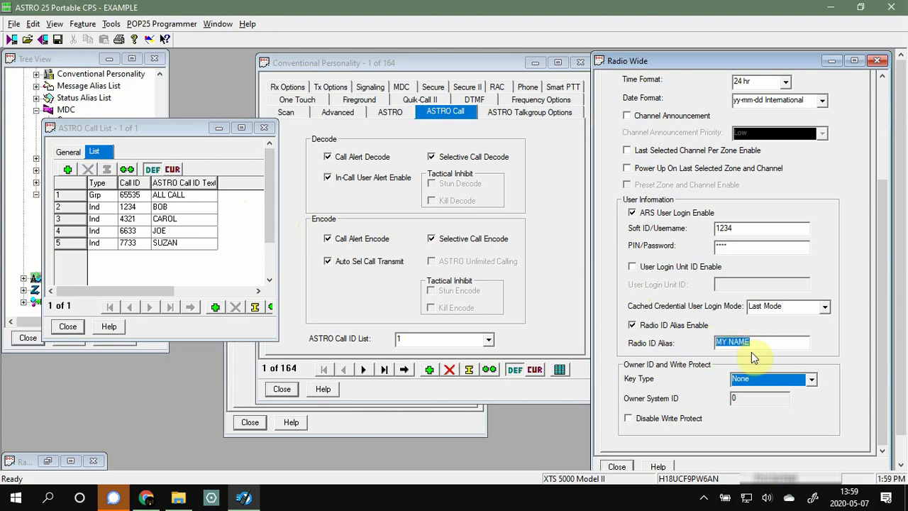
left_click(472, 420)
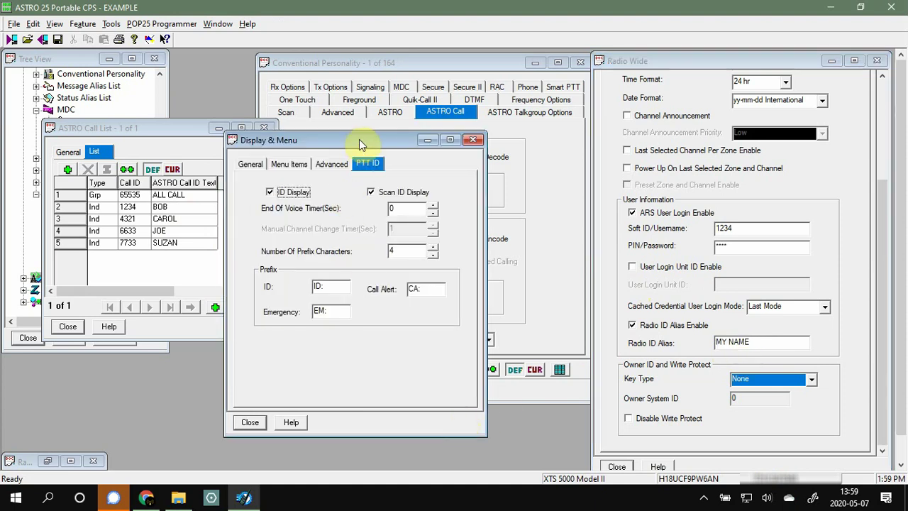
Raise the Display & Menu PTT ID End Of Voice Timer from 0 to 2 seconds
left_click(161, 91)
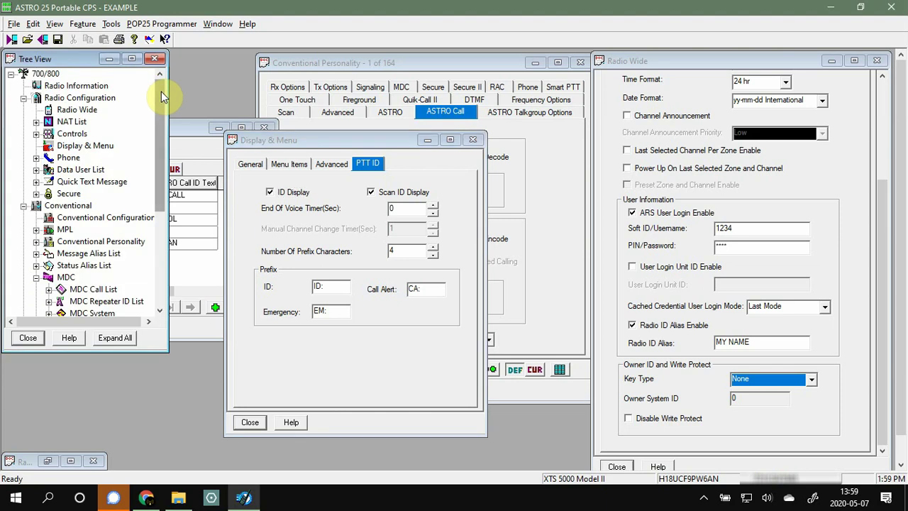
left_click(85, 145)
left_click(320, 142)
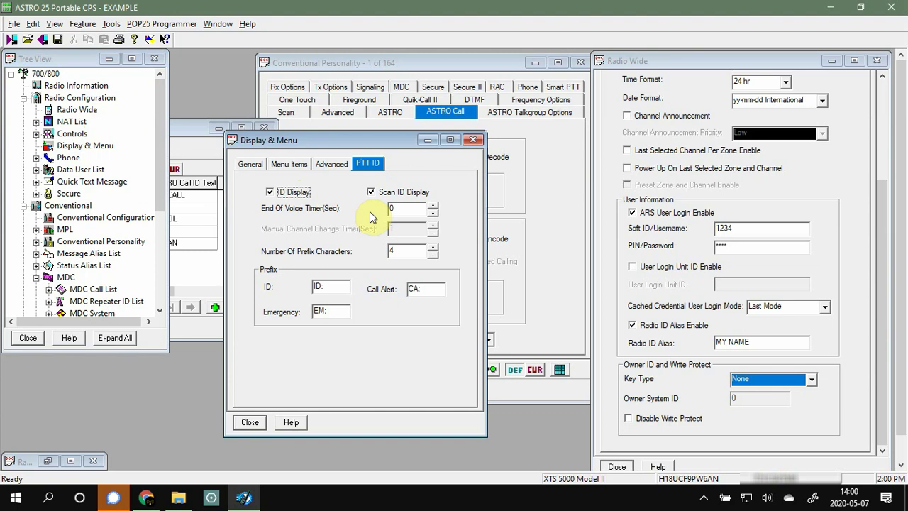
left_click(423, 208)
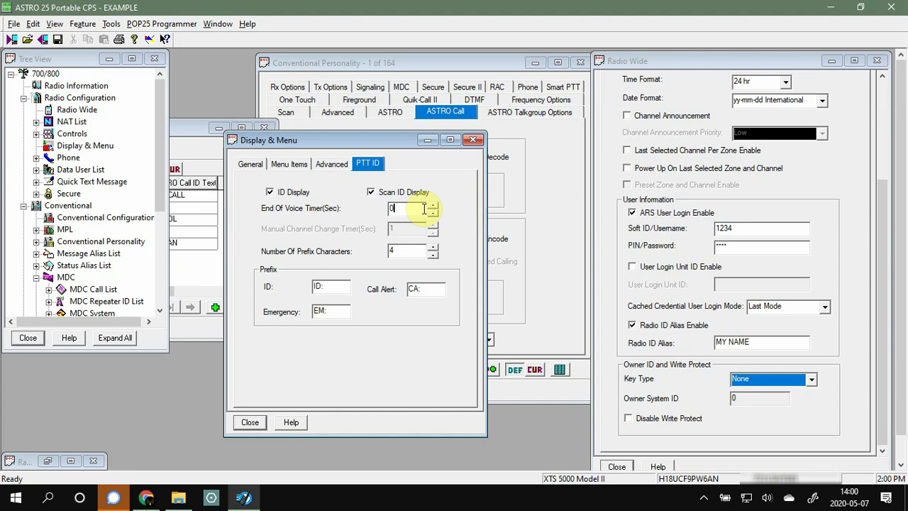
left_click(433, 205)
left_click(433, 205)
left_click(408, 209)
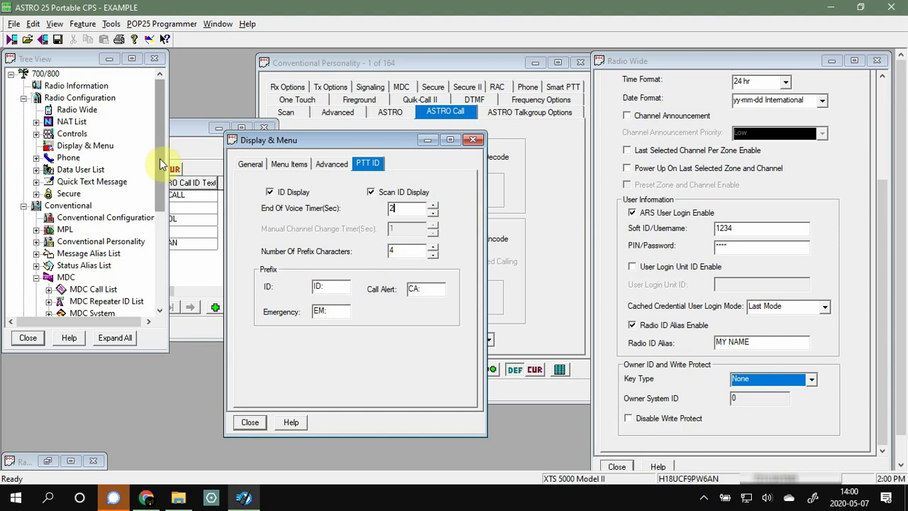
Open the ASTRO System - 1 settings and arrange windows to keep the call list visible
left_click_drag(160, 186, 165, 252)
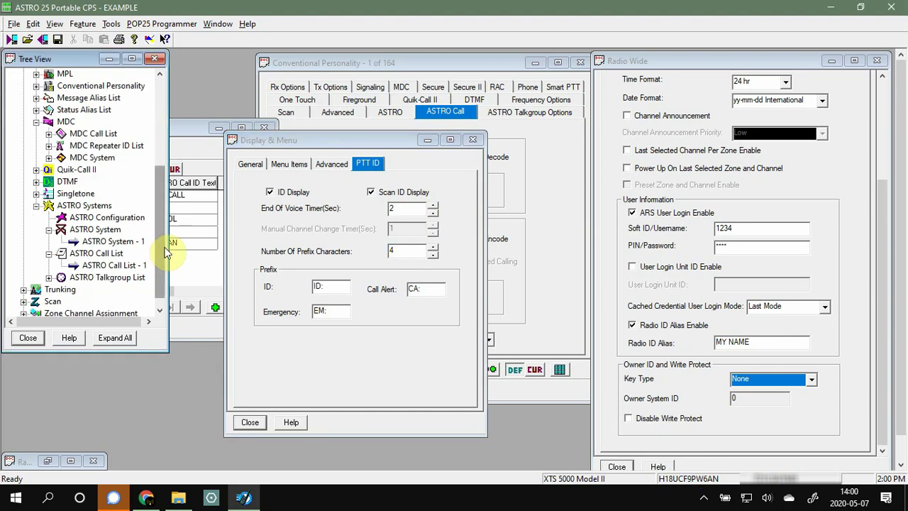
double_click(136, 241)
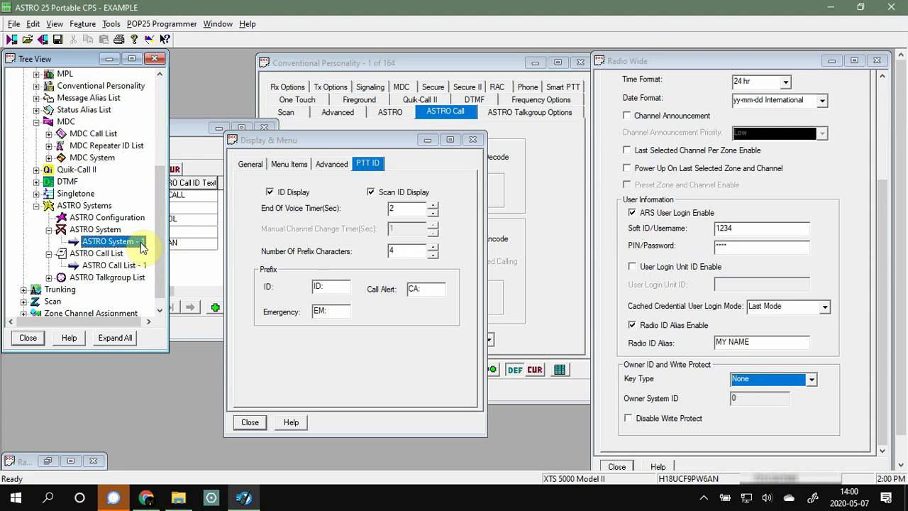
left_click_drag(238, 95, 525, 94)
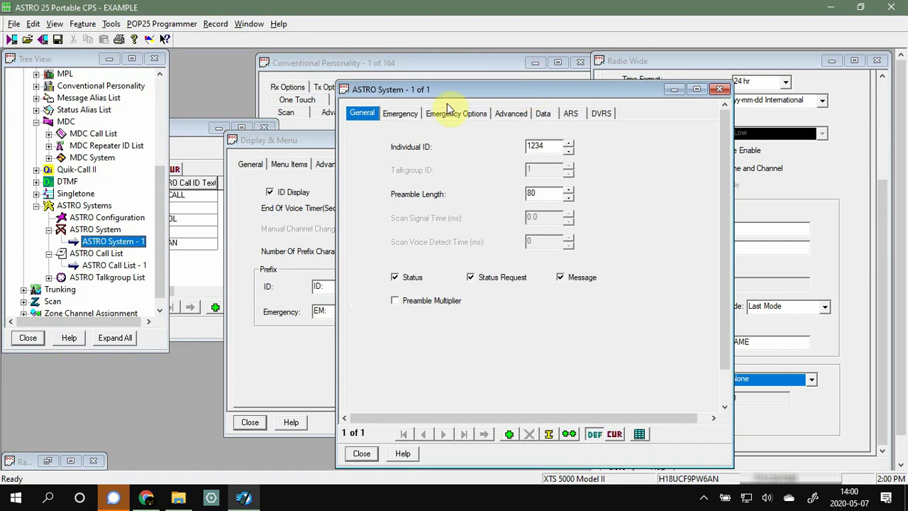
left_click(219, 257)
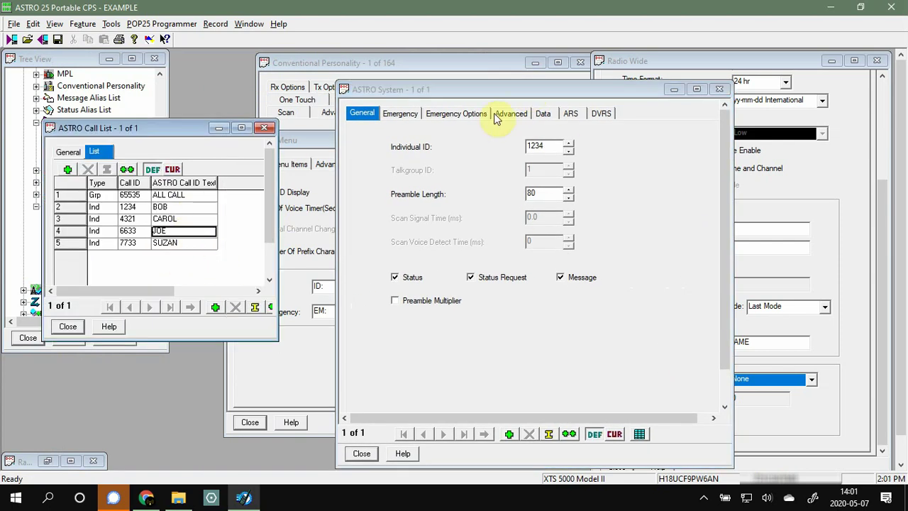
Select the Individual ID 1234, comparing it with call ID 1234 in call list row 2
left_click(551, 148)
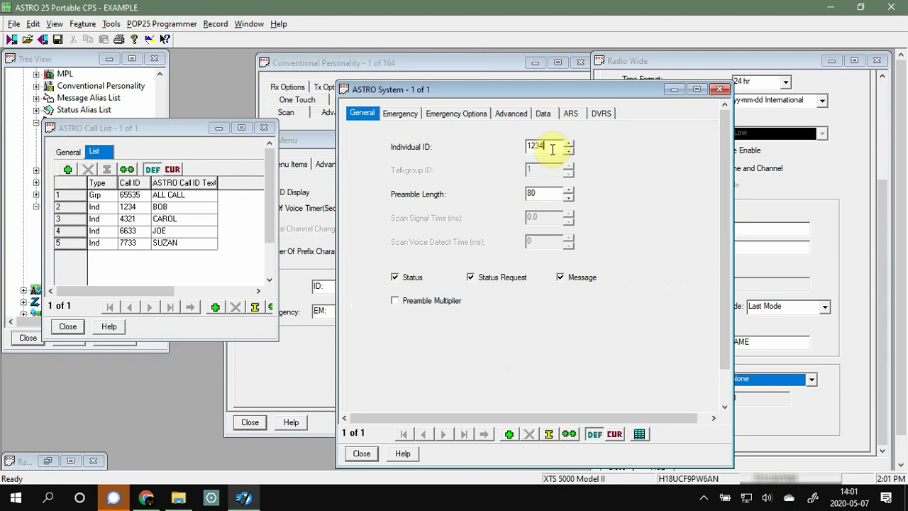
double_click(551, 149)
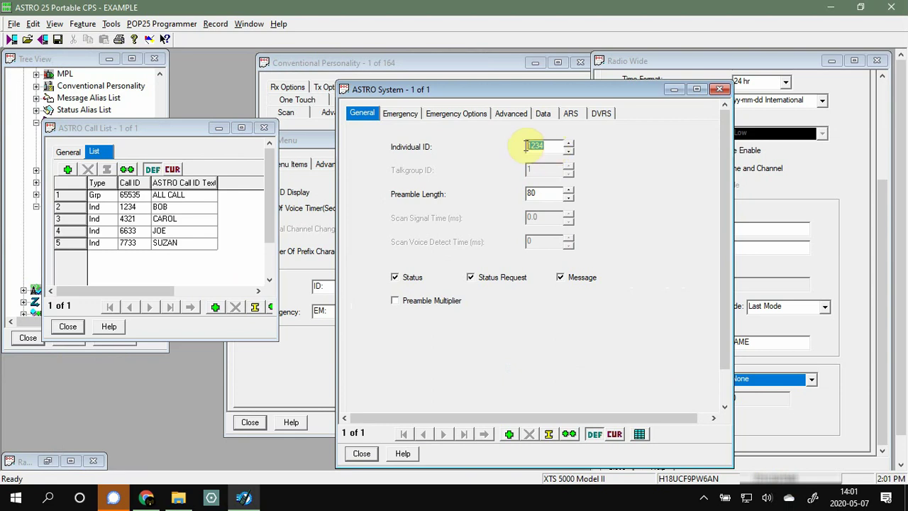
left_click(142, 209)
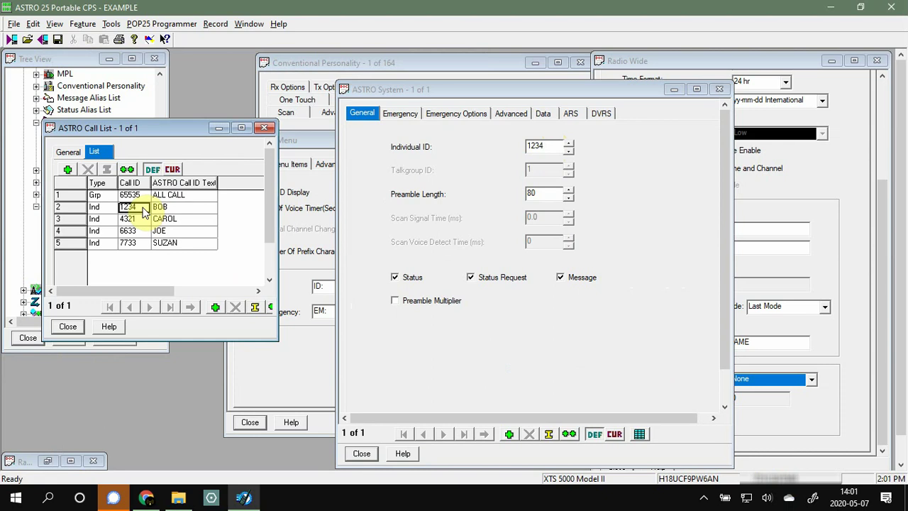
double_click(551, 146)
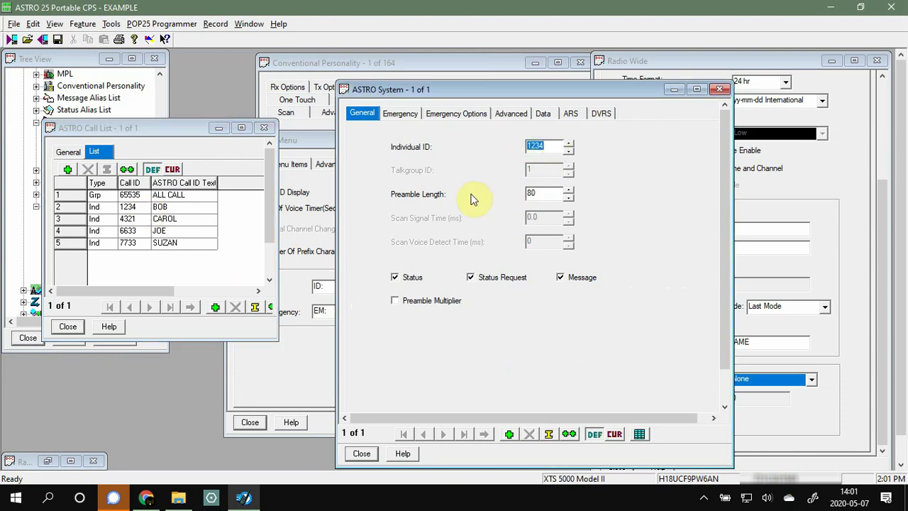
Change the Individual ID to 4321, matching CAROL's call ID in call list row 3
type("4321")
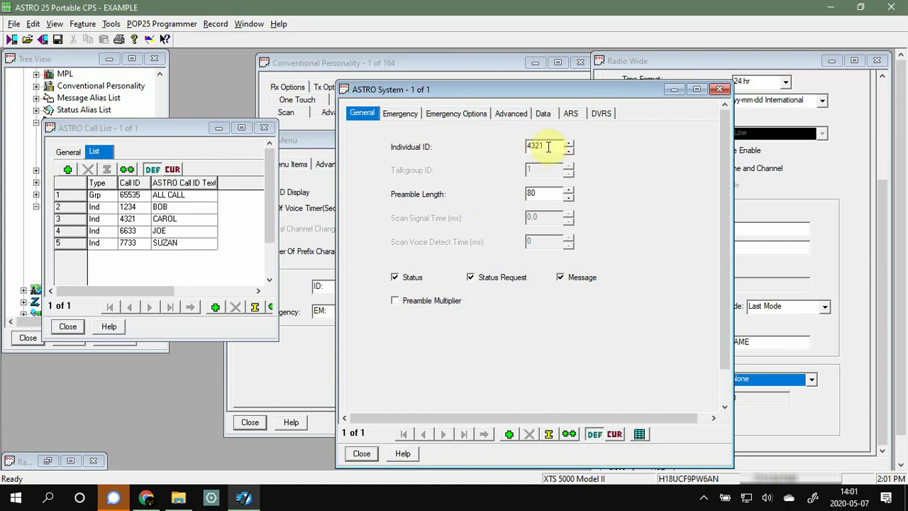
left_click(129, 218)
left_click(183, 222)
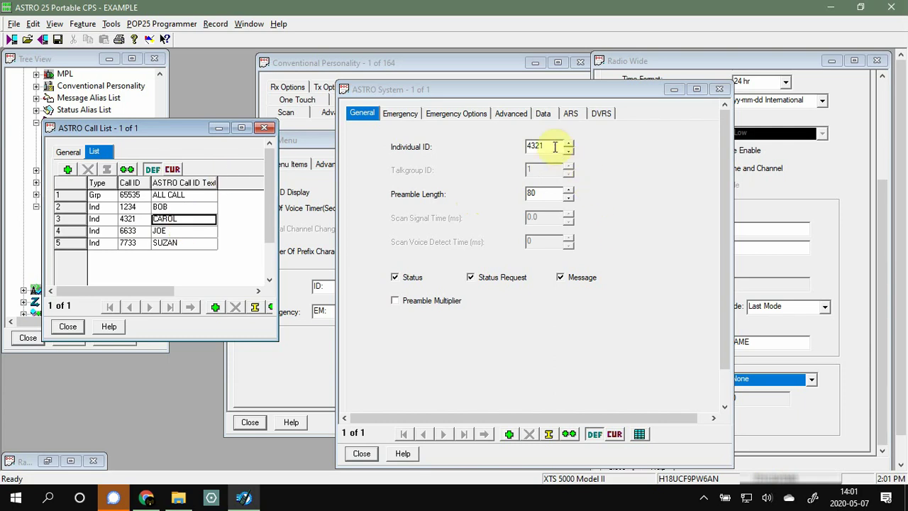
left_click_drag(552, 145, 504, 145)
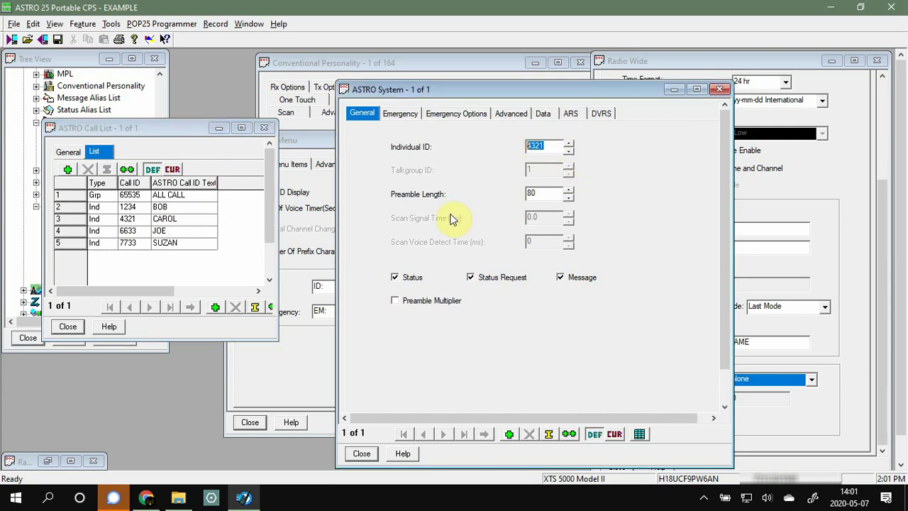
left_click(186, 207)
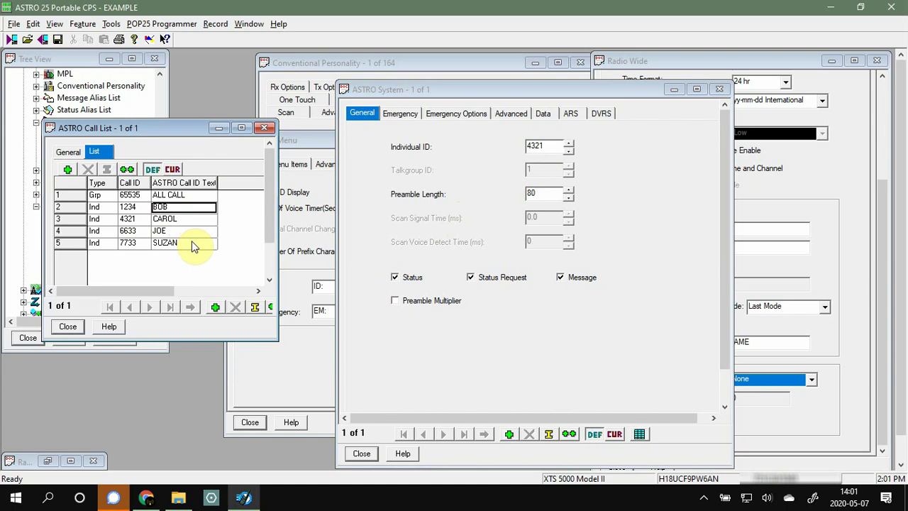
left_click(544, 147)
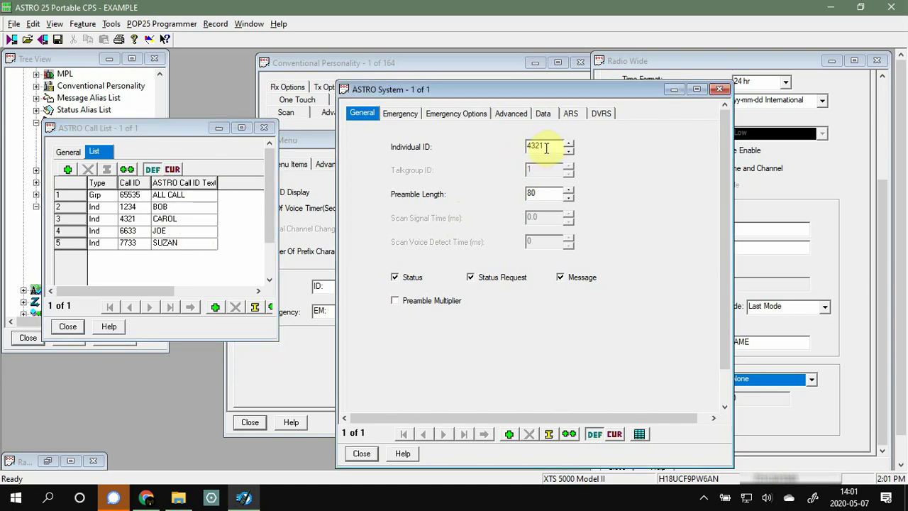
left_click(210, 152)
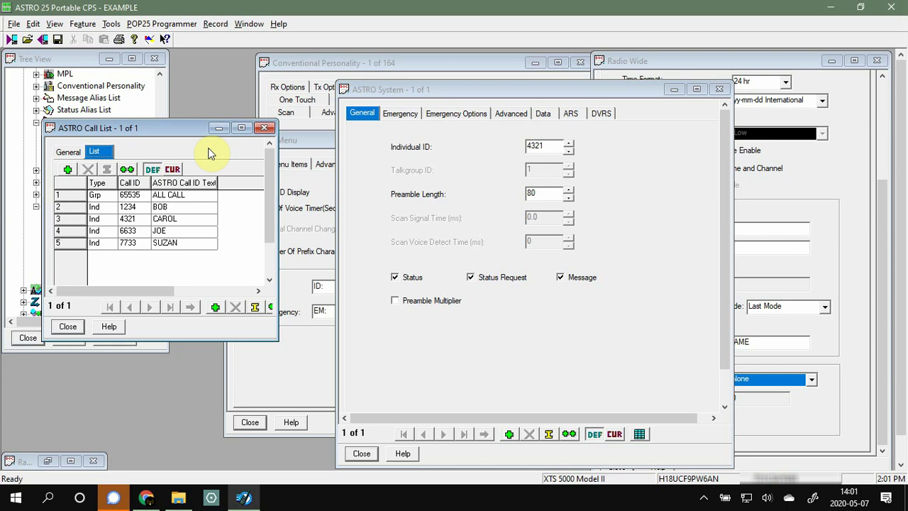
left_click_drag(544, 147, 517, 147)
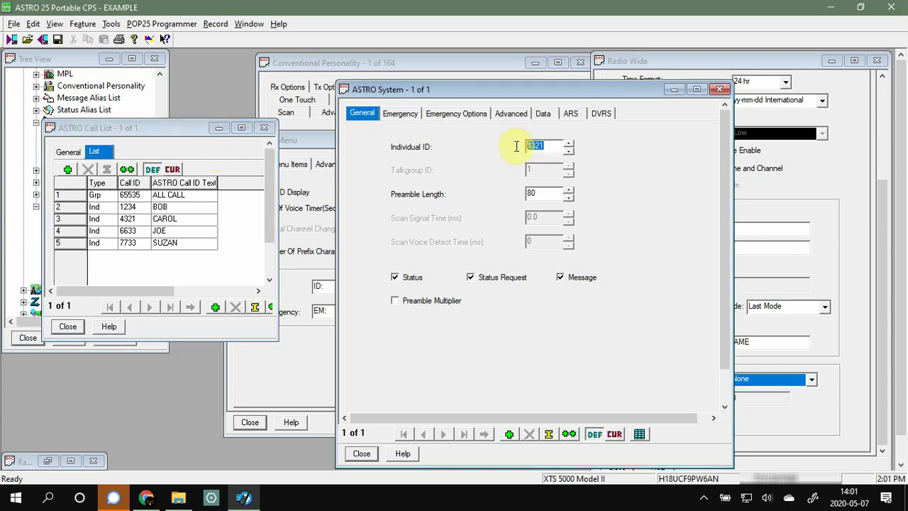